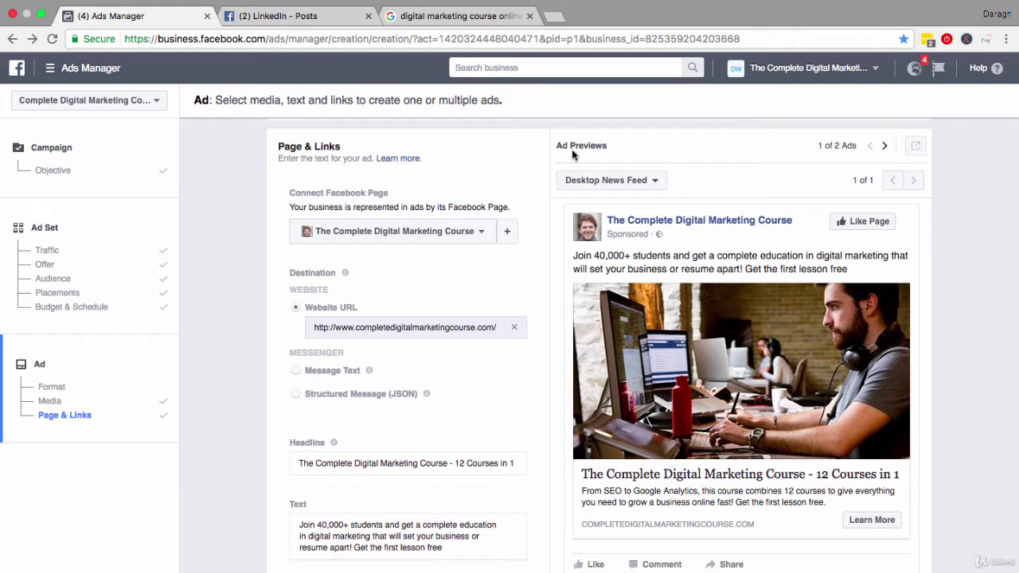
# - Compare the second ad's preview with the first ad's preview
pyautogui.scroll(3, 571, 149)
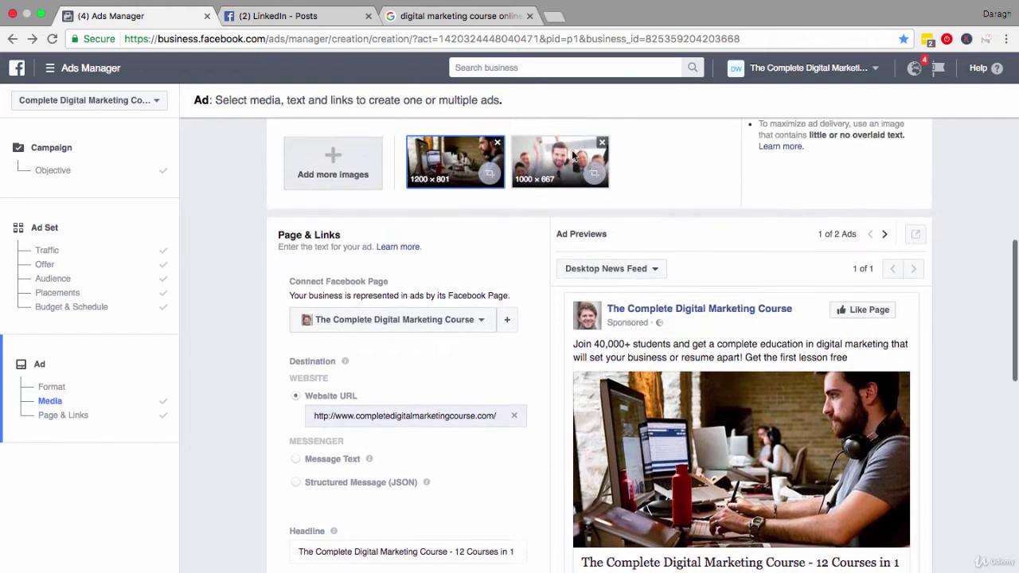
pyautogui.scroll(-1, 593, 159)
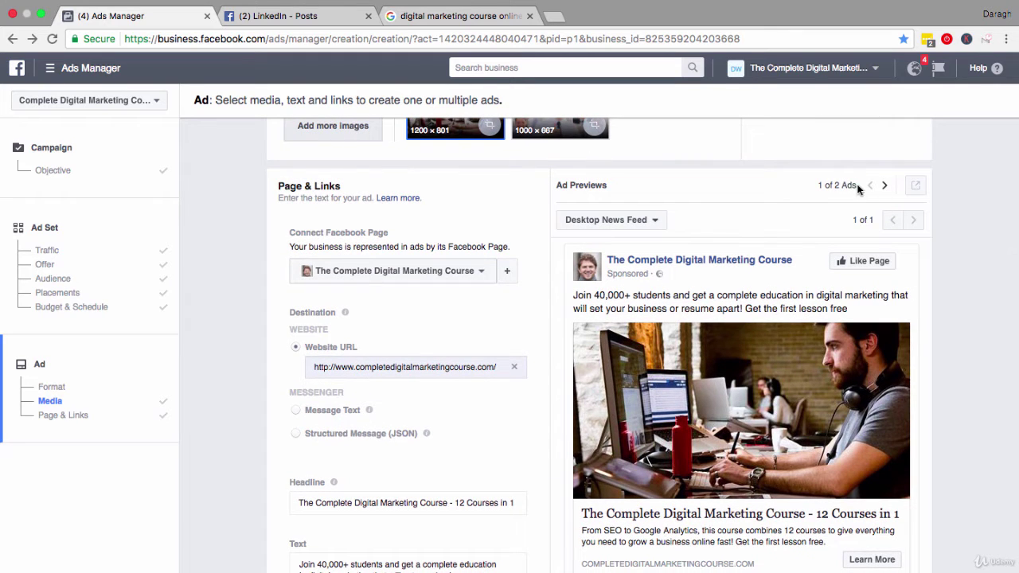
pyautogui.click(886, 185)
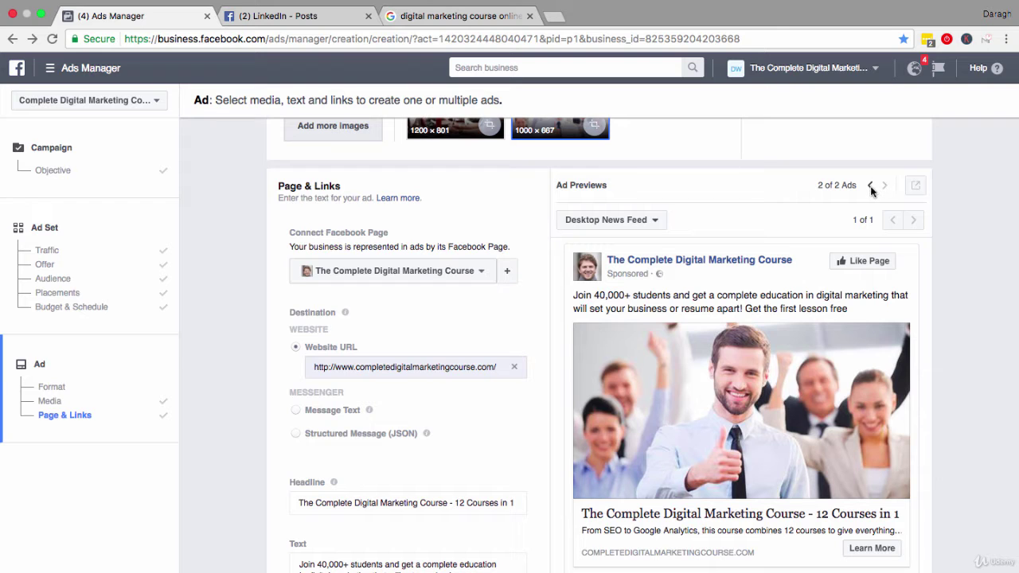
pyautogui.click(871, 186)
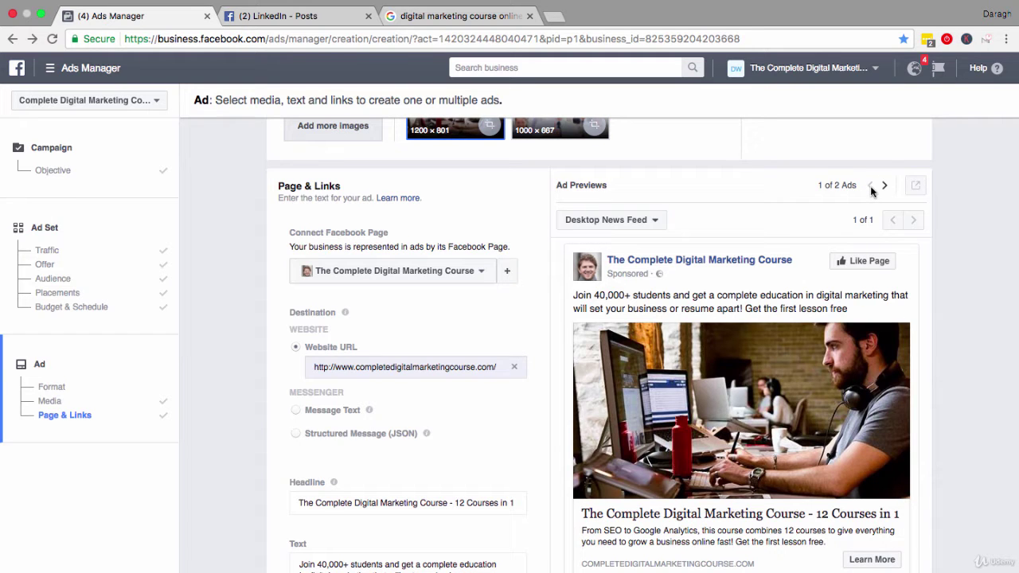
pyautogui.scroll(-2, 767, 244)
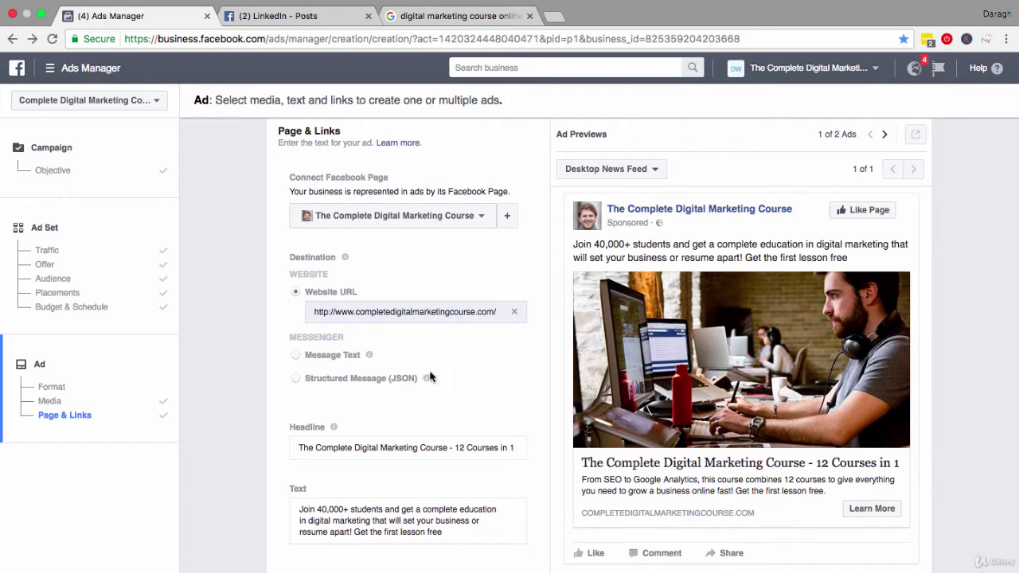
# - Review the headline 'The Complete Digital Marketing Course' and its '12 Courses in 1' part
pyautogui.click(400, 447)
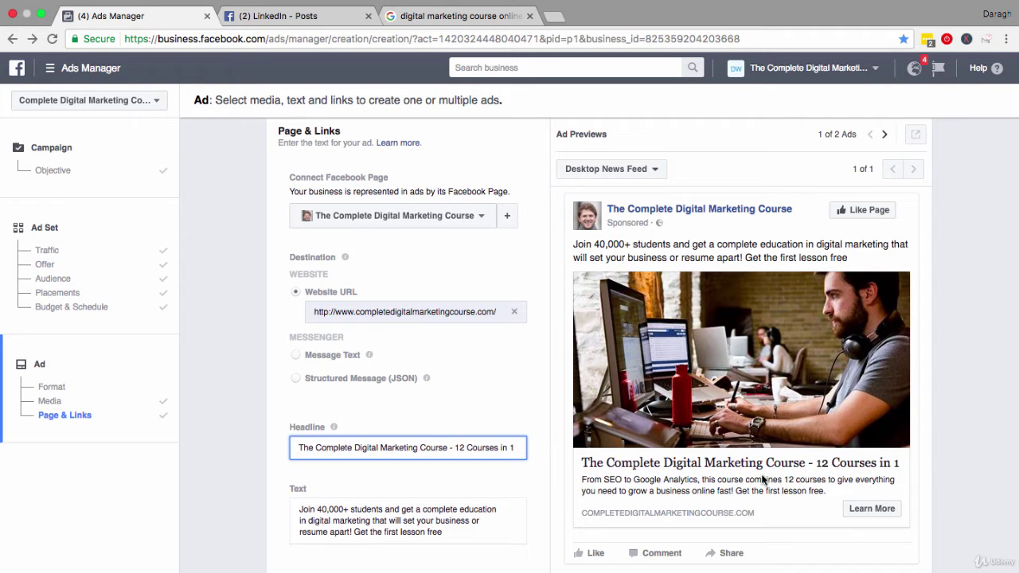
pyautogui.click(445, 448)
pyautogui.moveTo(448, 450); pyautogui.dragTo(291, 443)
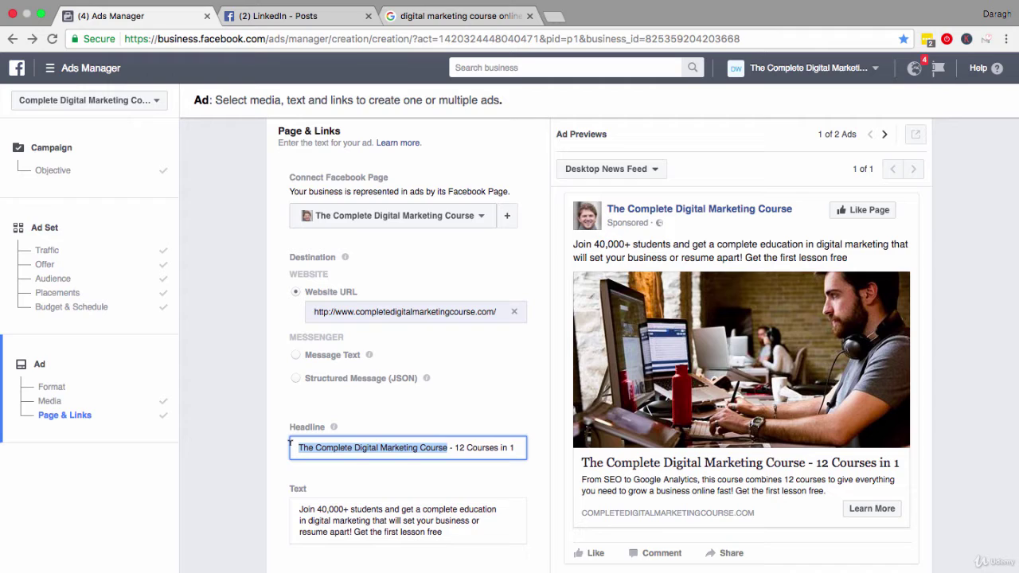
pyautogui.click(458, 447)
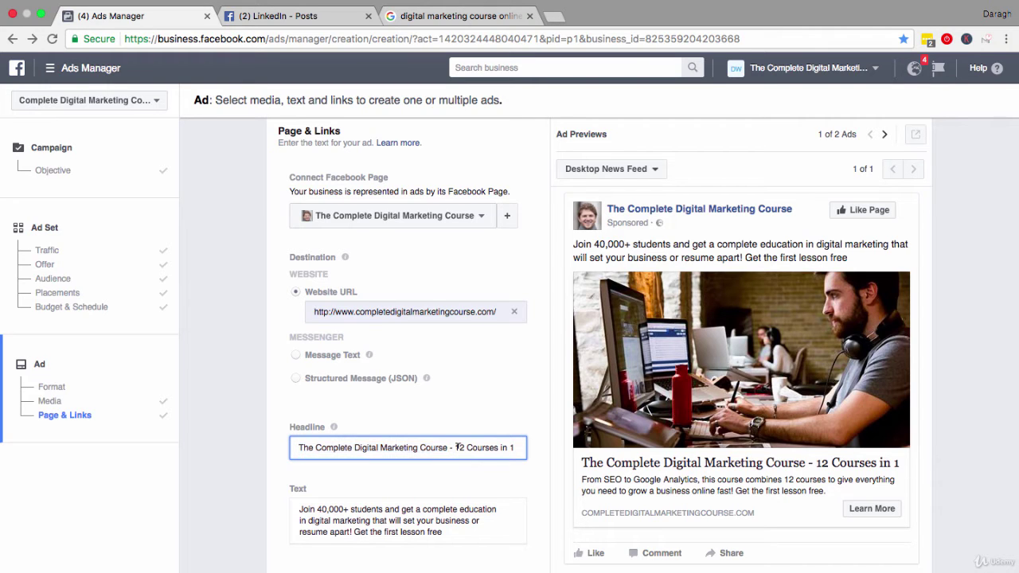
pyautogui.moveTo(459, 447); pyautogui.dragTo(536, 443)
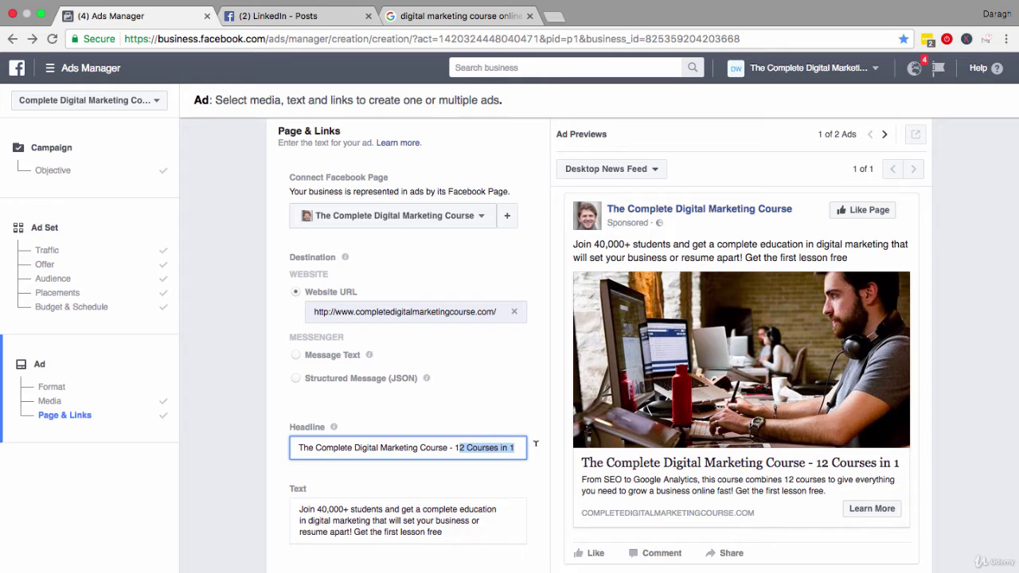
pyautogui.click(500, 447)
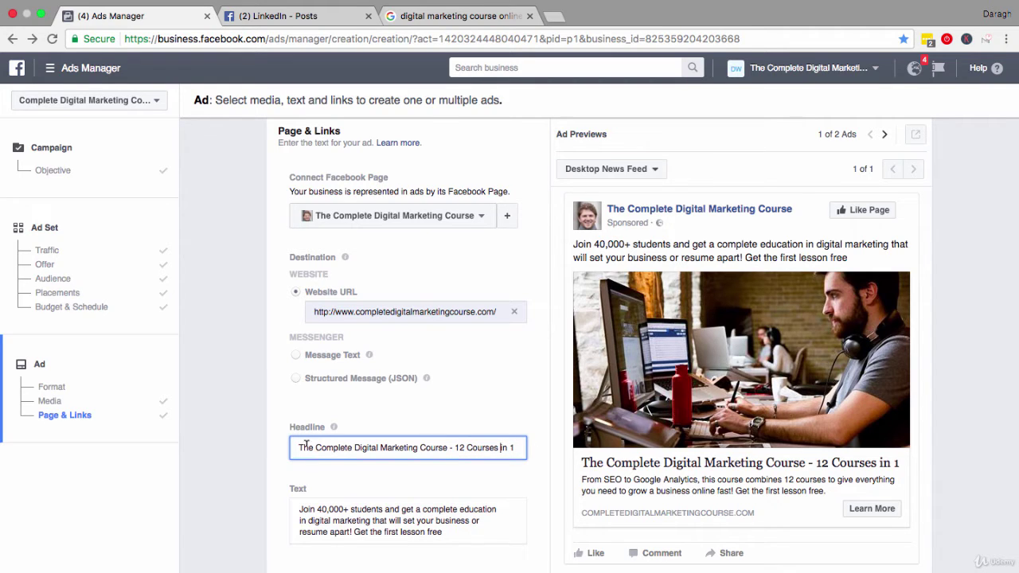
pyautogui.moveTo(303, 445); pyautogui.dragTo(519, 446)
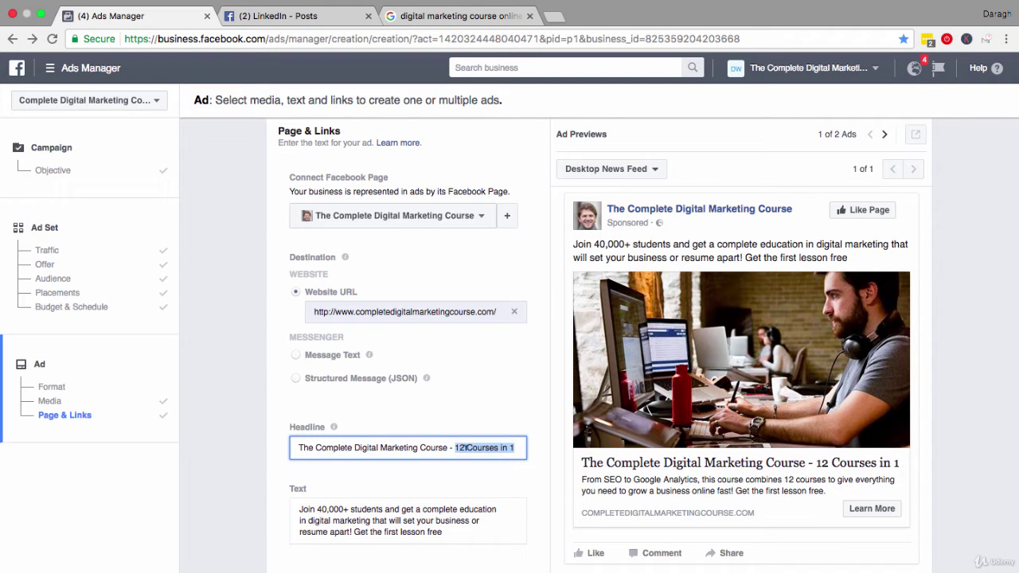
pyautogui.click(463, 461)
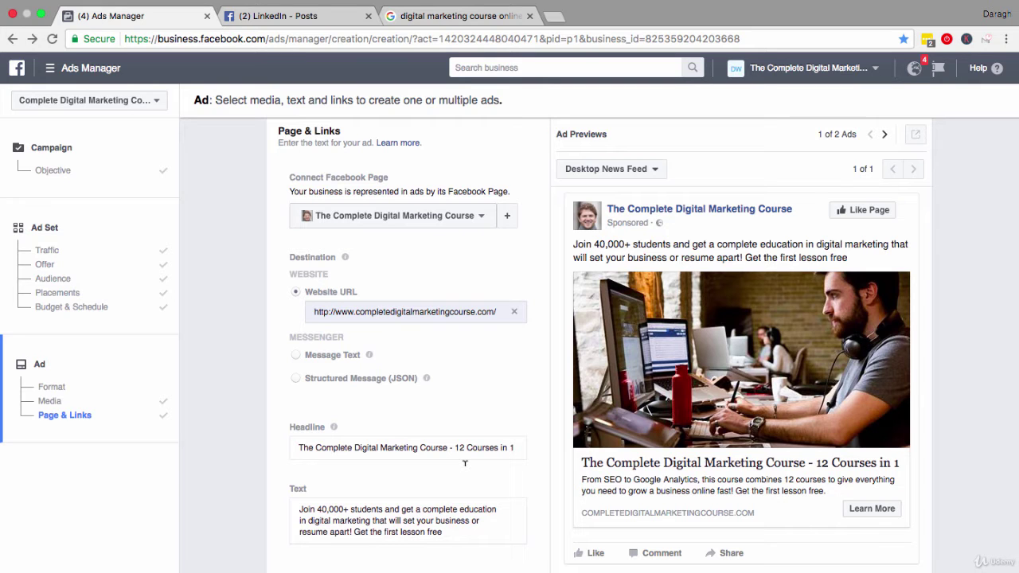
# - Review the ad text phrases 'Join 40,000+ students', 'set your business' and 'Get the first lesson free'
pyautogui.scroll(-1, 465, 463)
pyautogui.click(429, 479)
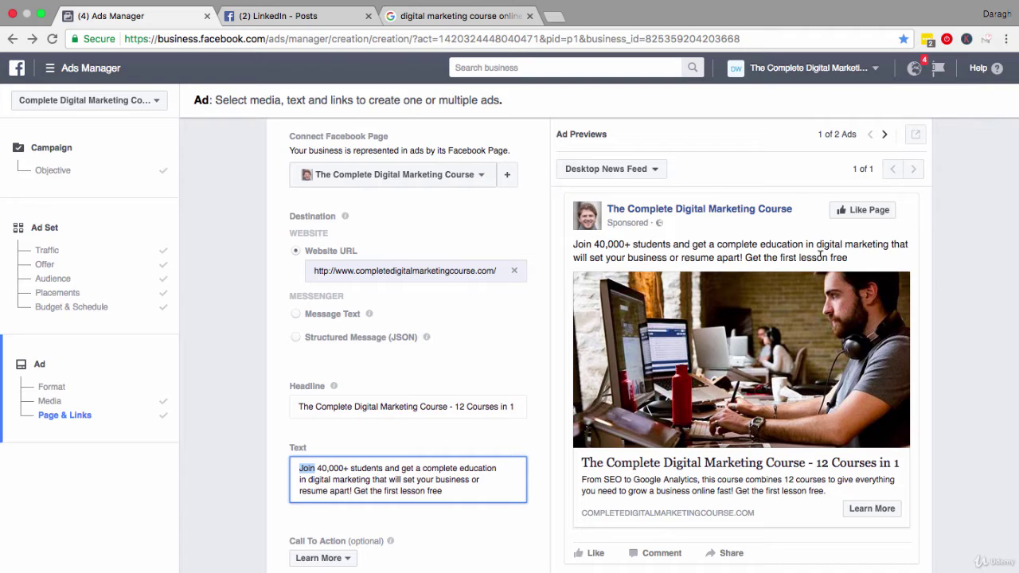
pyautogui.click(487, 491)
pyautogui.moveTo(299, 467); pyautogui.dragTo(383, 463)
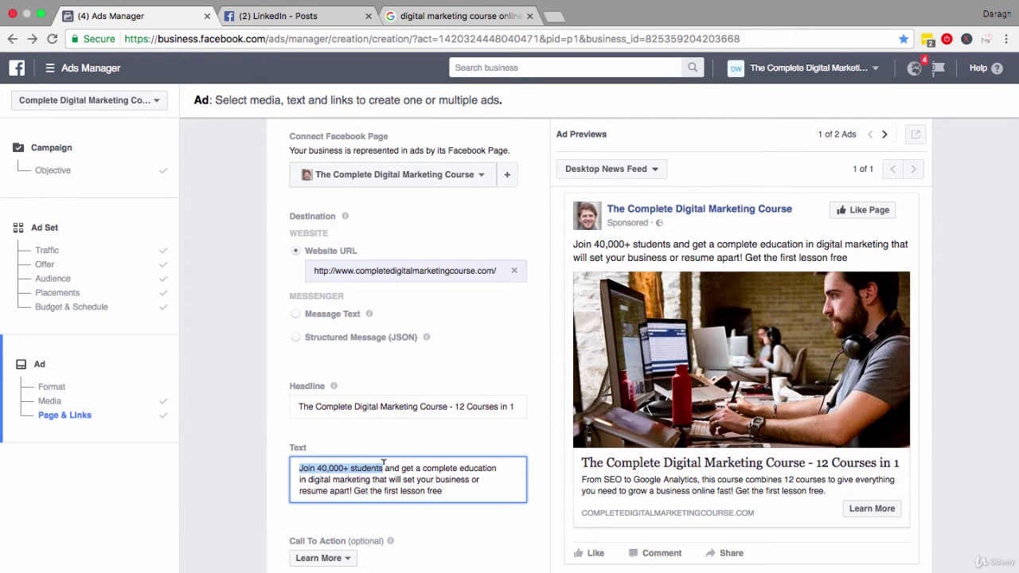
pyautogui.click(401, 468)
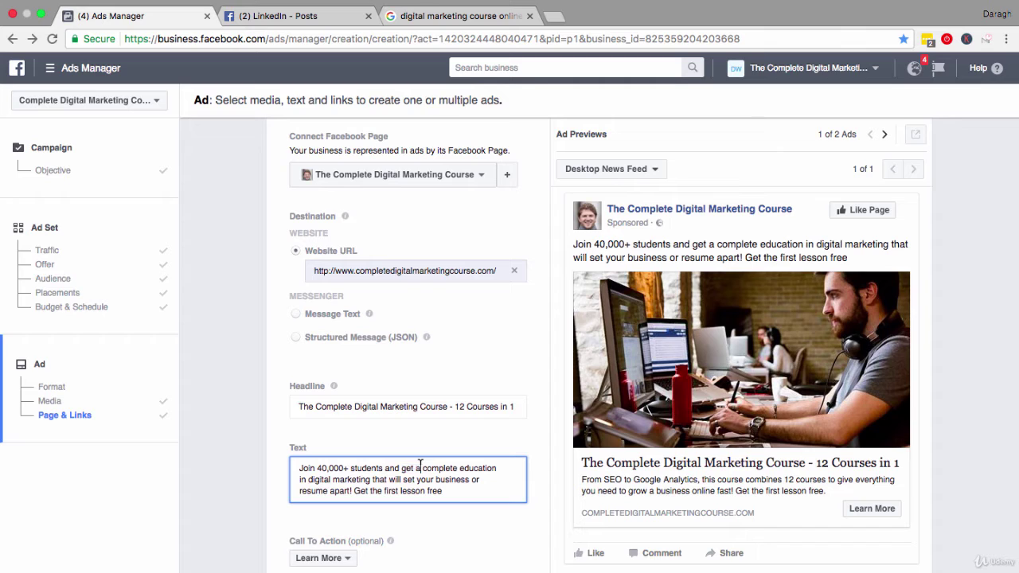
pyautogui.moveTo(411, 478); pyautogui.dragTo(440, 476)
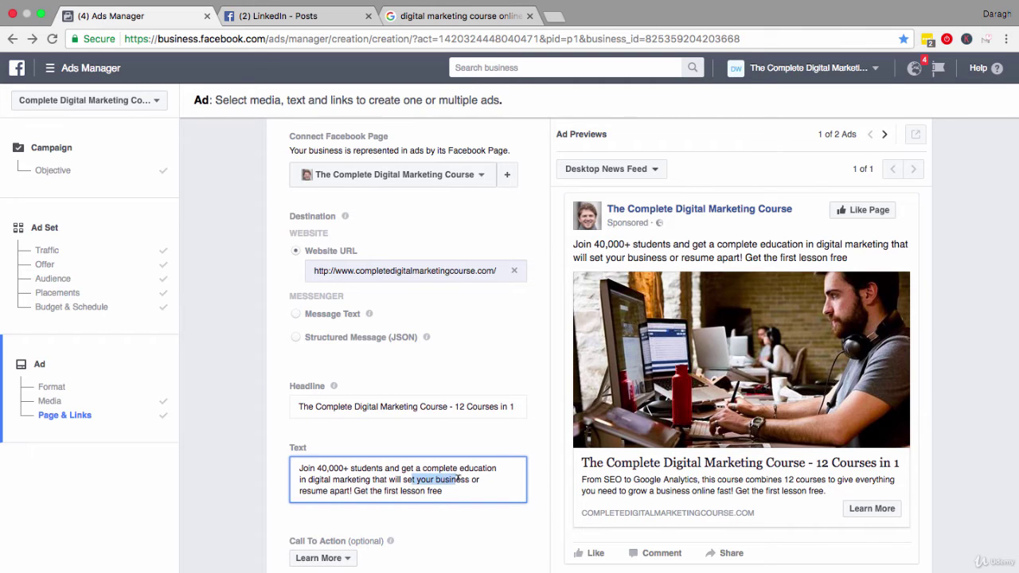
pyautogui.moveTo(458, 478); pyautogui.dragTo(404, 479)
pyautogui.click(388, 479)
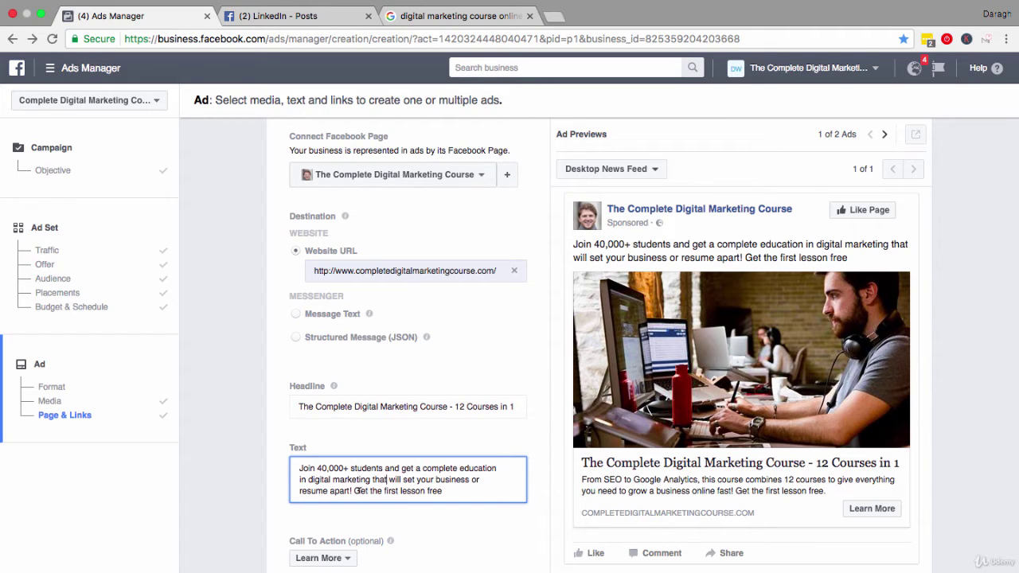
pyautogui.moveTo(356, 491); pyautogui.dragTo(445, 491)
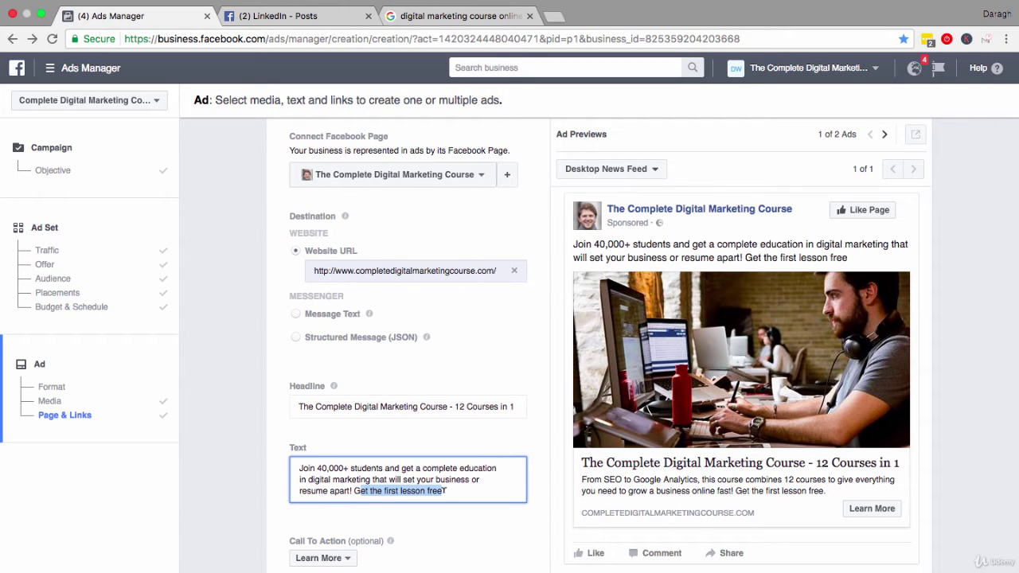
pyautogui.click(481, 490)
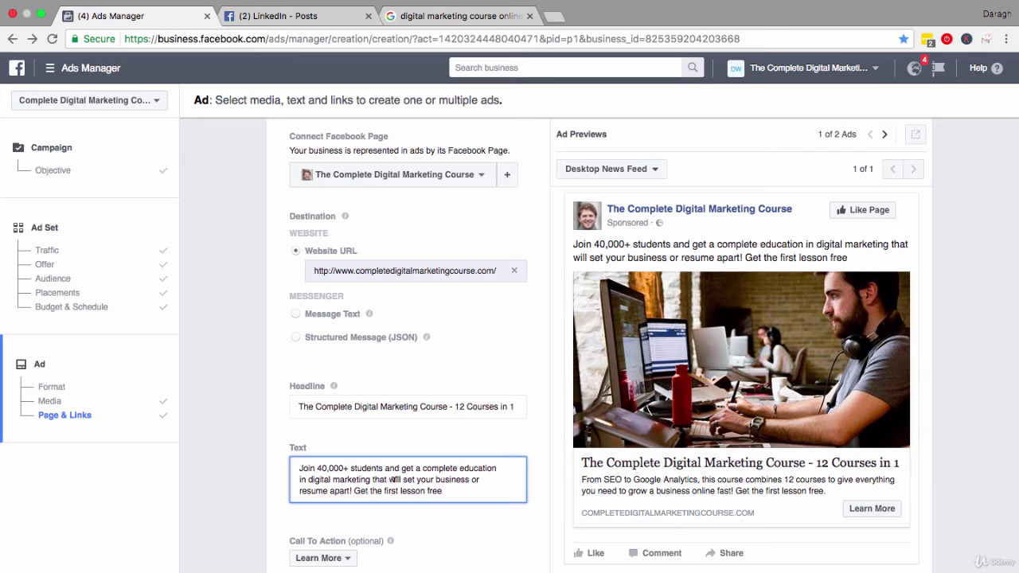
# - Review the News Feed Link Description, from 'SEO to Google Analytics' to 'Get the first lesson free.'
pyautogui.scroll(-2, 456, 387)
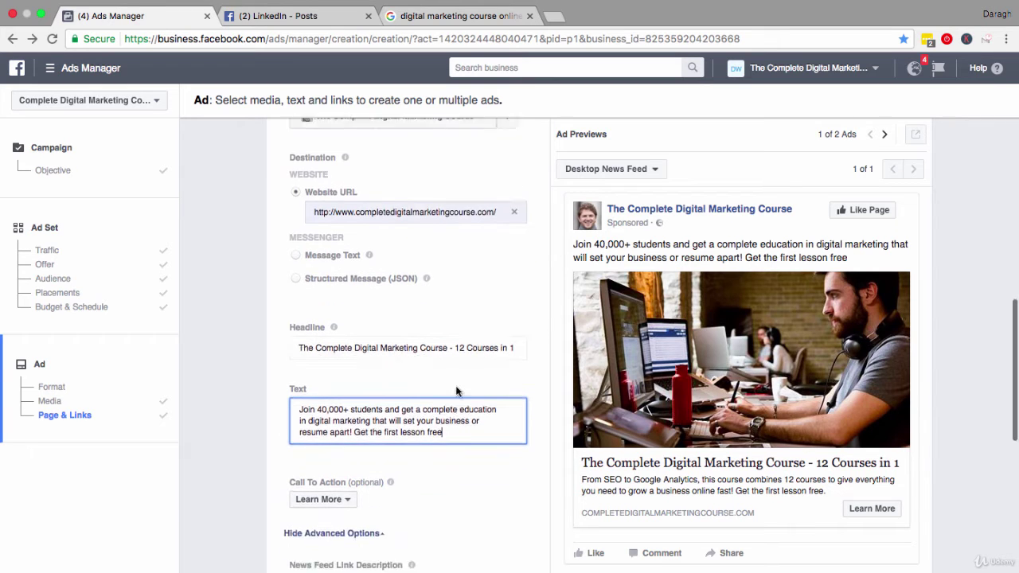
pyautogui.scroll(-1, 455, 385)
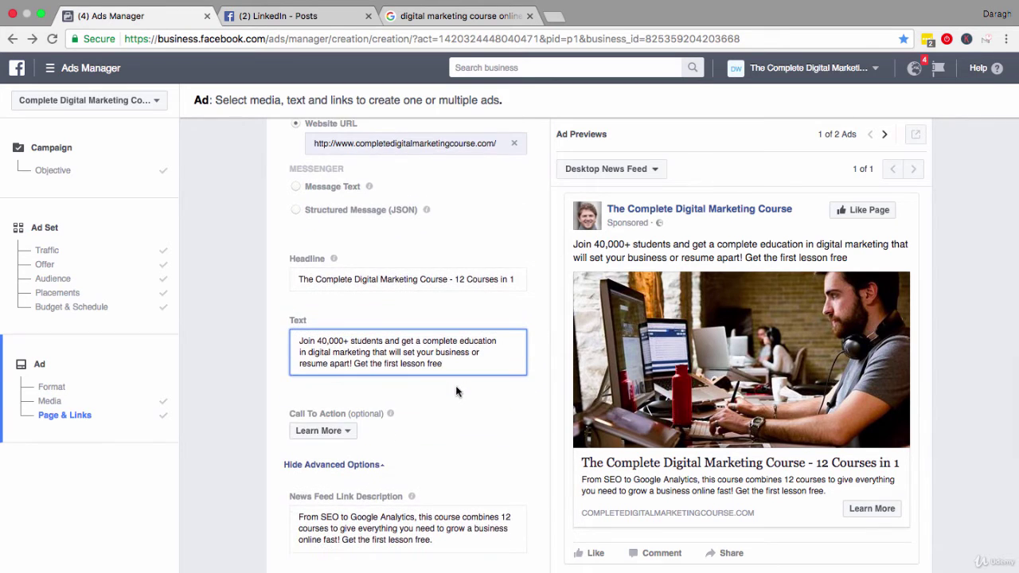
pyautogui.scroll(-1, 455, 385)
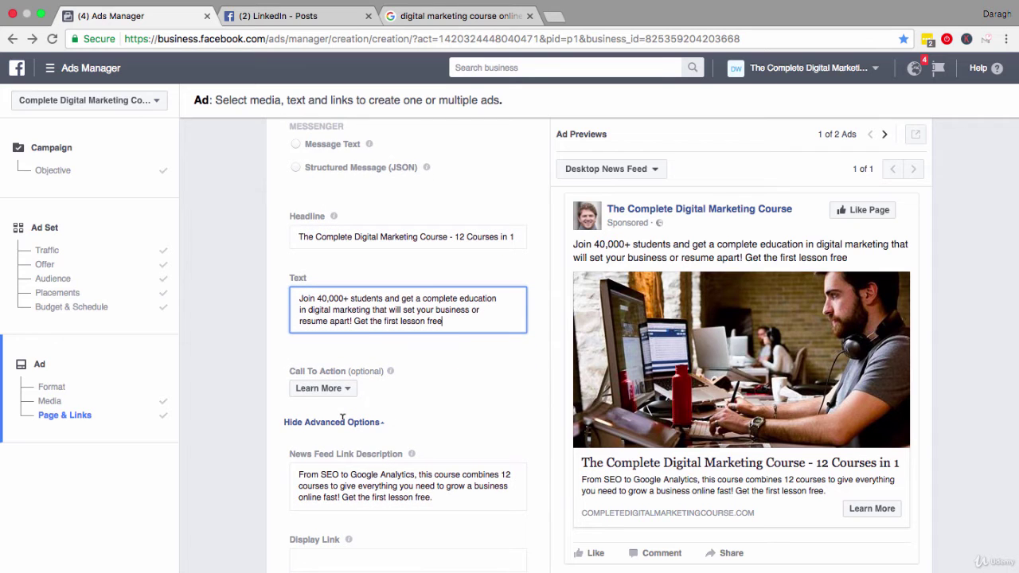
pyautogui.scroll(-1, 343, 418)
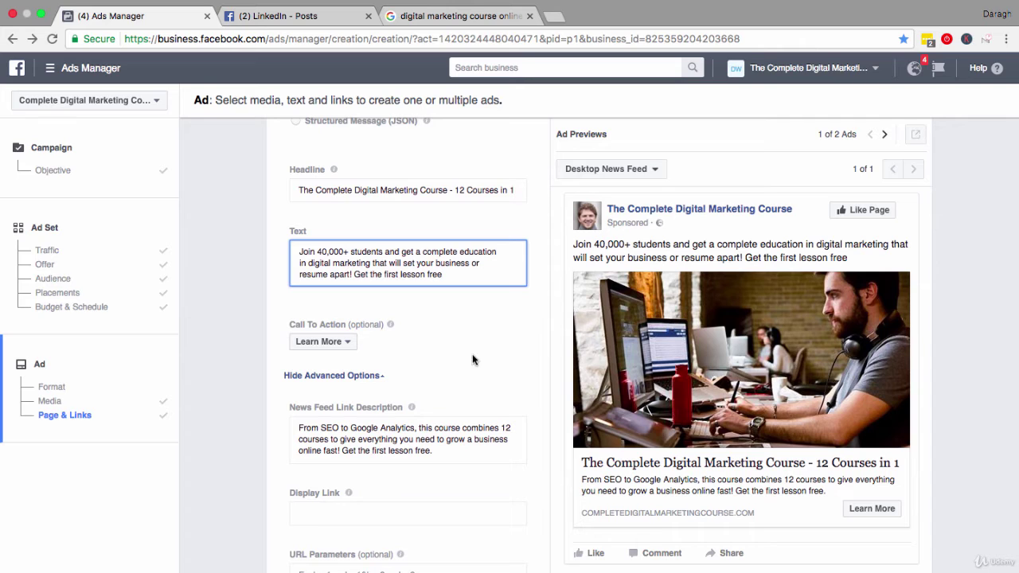
pyautogui.click(397, 428)
pyautogui.moveTo(319, 427); pyautogui.dragTo(478, 434)
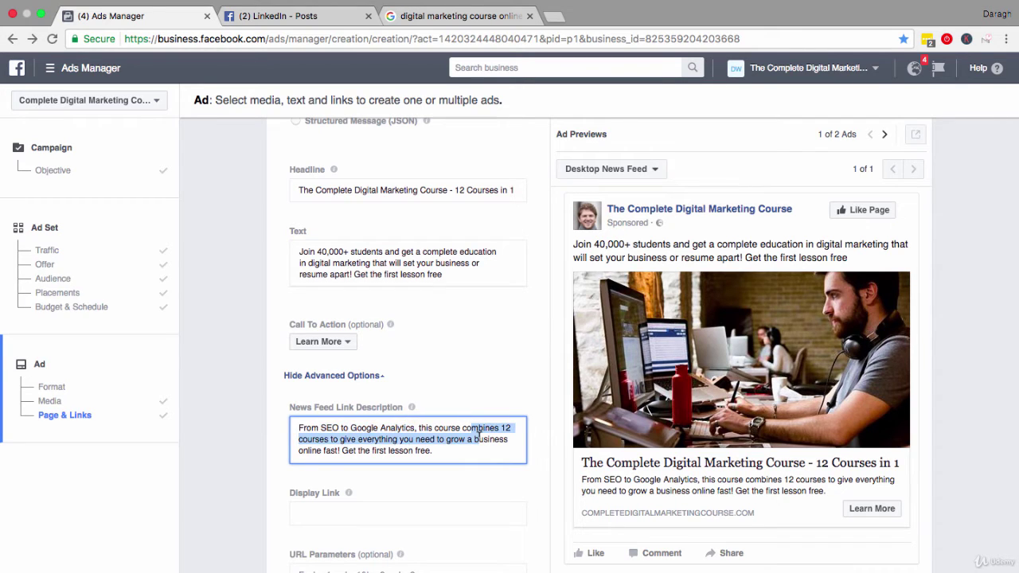
pyautogui.click(453, 438)
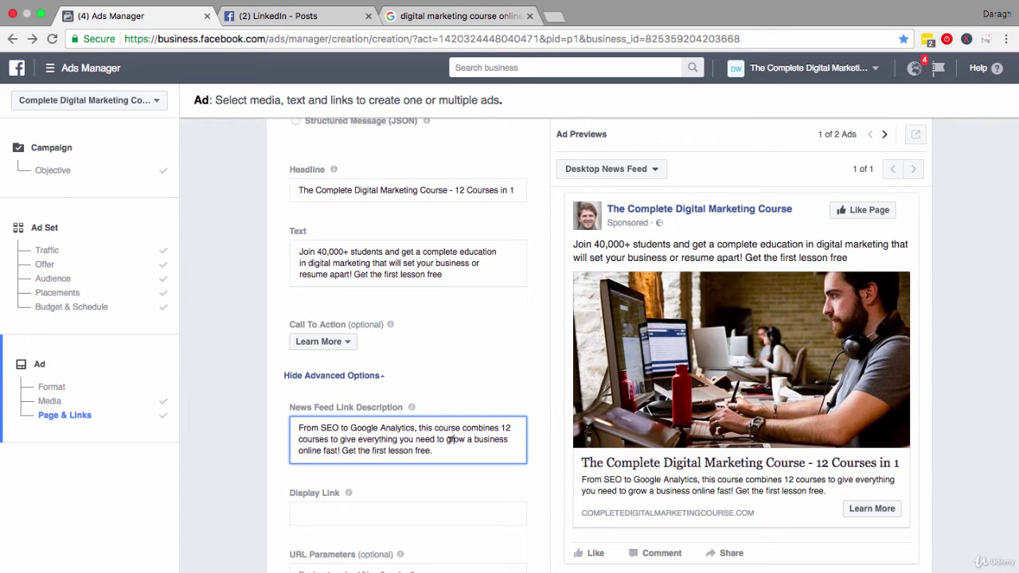
pyautogui.moveTo(432, 451); pyautogui.dragTo(344, 442)
pyautogui.click(255, 410)
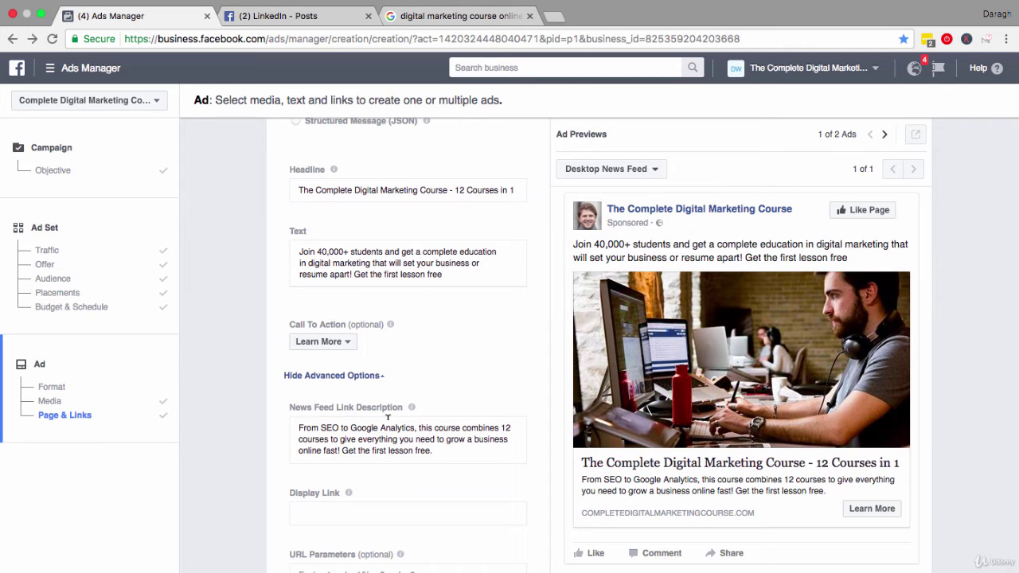
# - Look over the call-to-action choices and keep Learn More
pyautogui.scroll(-1, 387, 417)
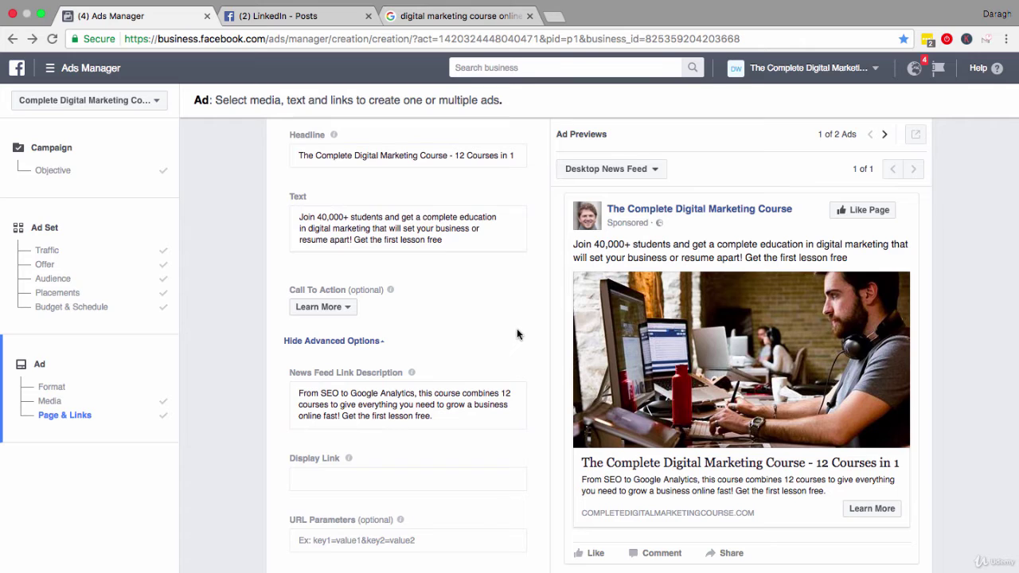
pyautogui.click(350, 311)
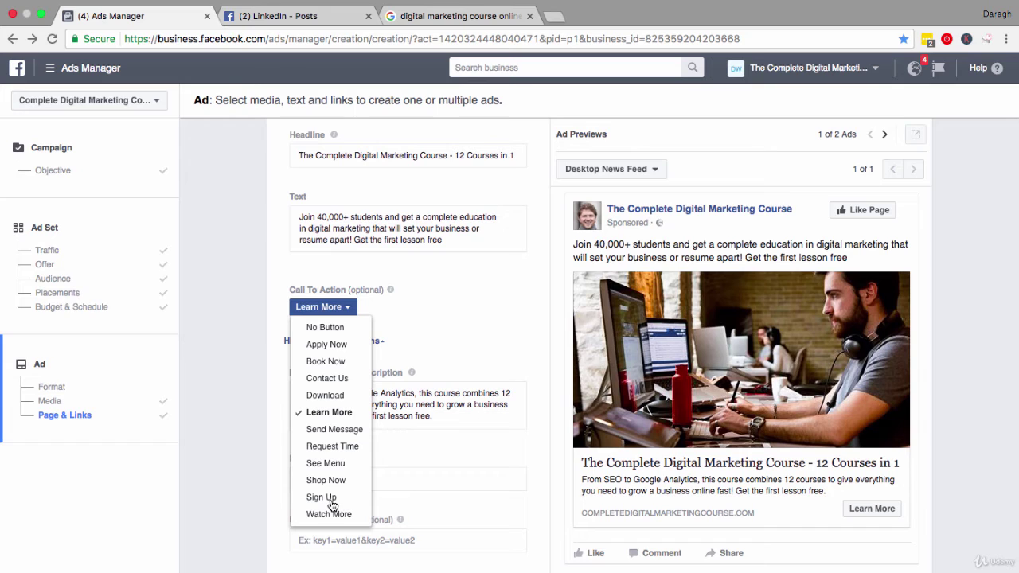
pyautogui.click(243, 443)
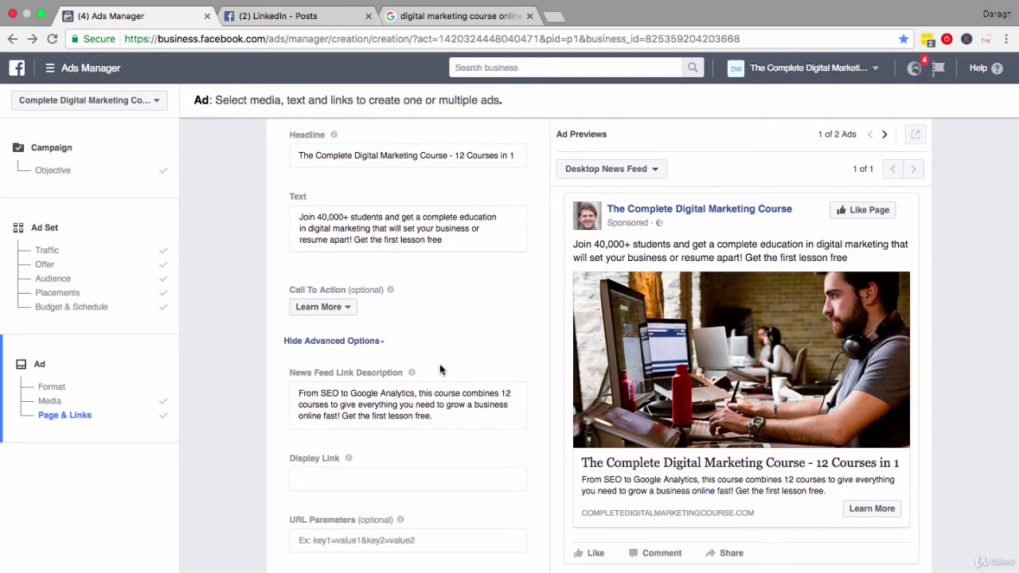
# - Leave the ad form for the Facebook news feed showing the sponsored CurrencyFair ad
pyautogui.scroll(3, 442, 369)
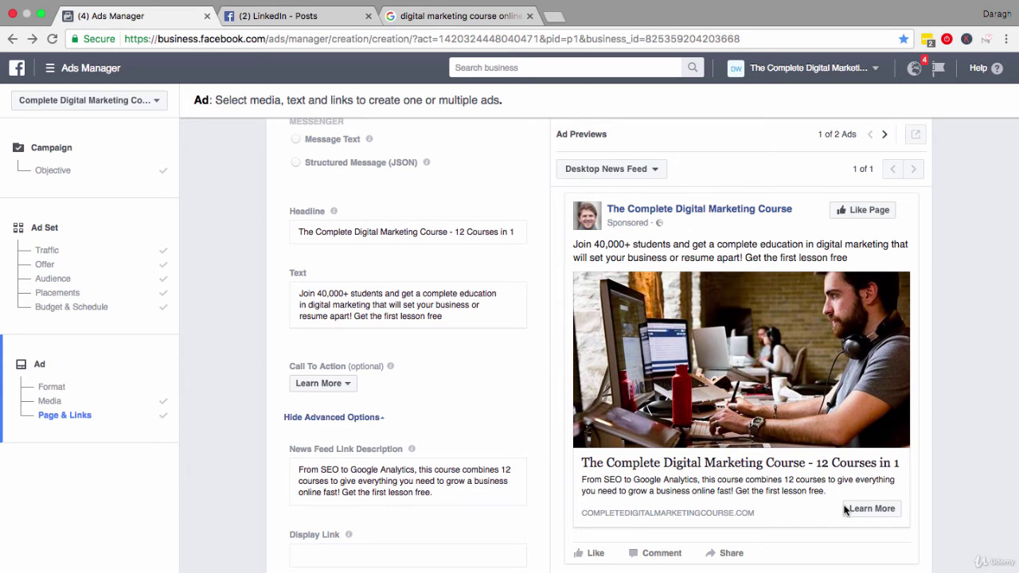
pyautogui.click(294, 16)
pyautogui.click(326, 39)
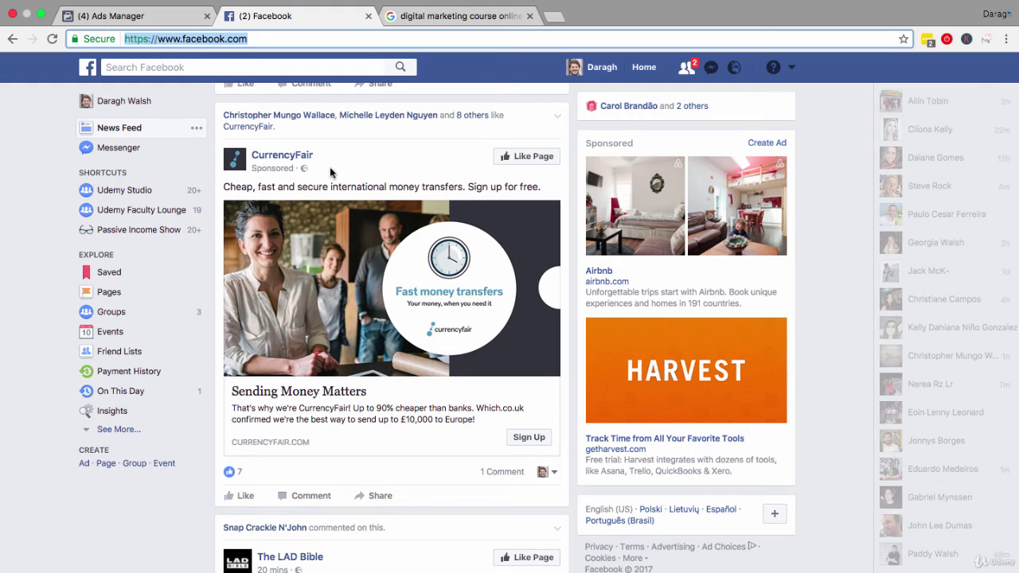
# - Highlight 'Sign up for free.' in the CurrencyFair ad, then bring up its options menu
pyautogui.moveTo(467, 186); pyautogui.dragTo(543, 188)
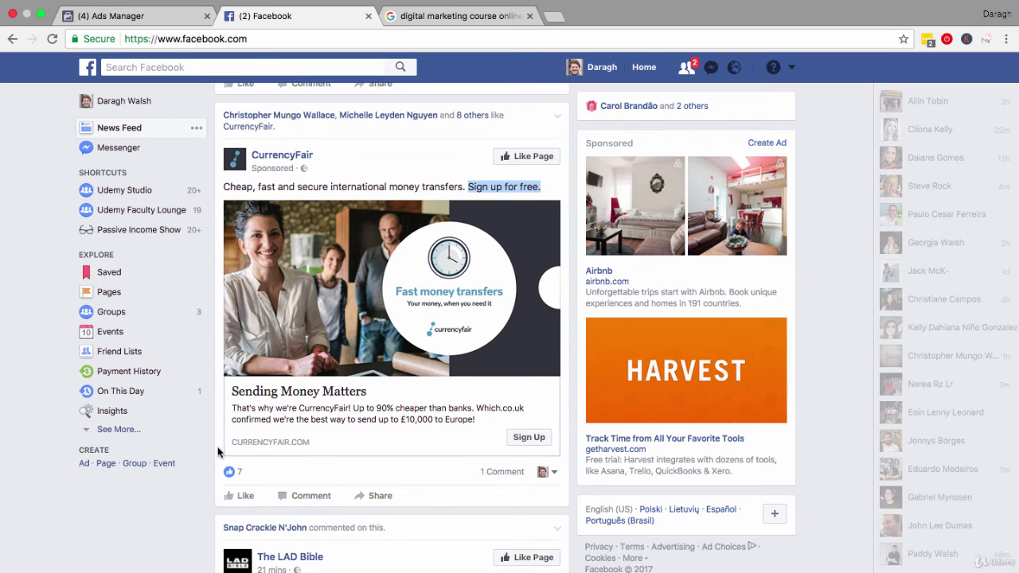
pyautogui.click(168, 510)
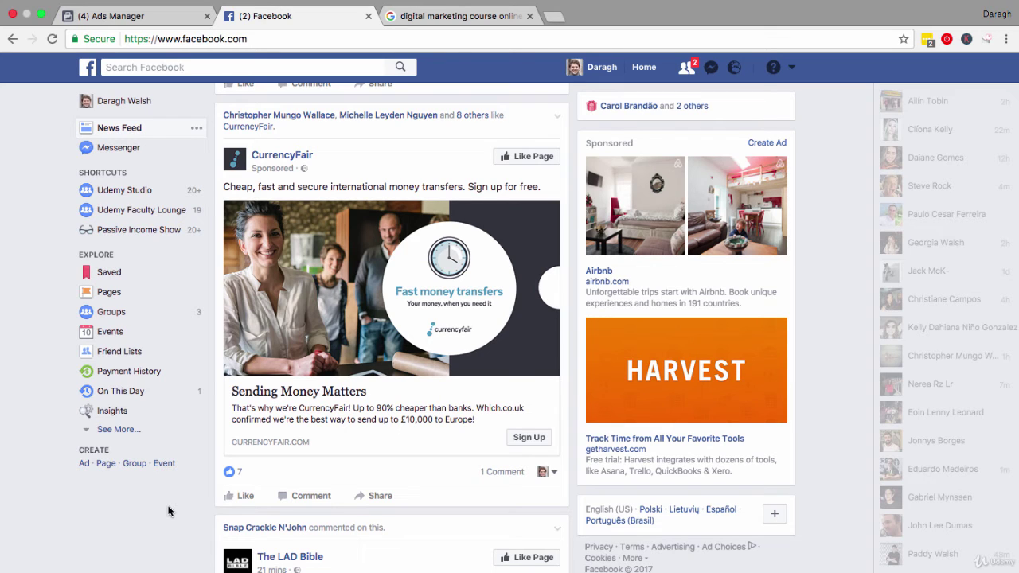
pyautogui.click(558, 117)
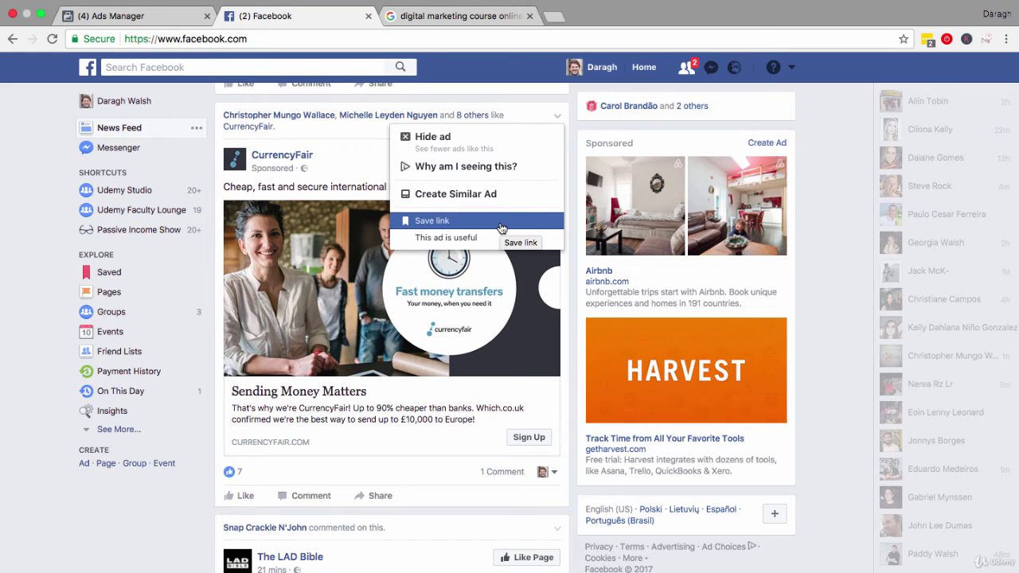
# - Go to Saved items and open LinkedIn's saved sponsored post
pyautogui.click(101, 274)
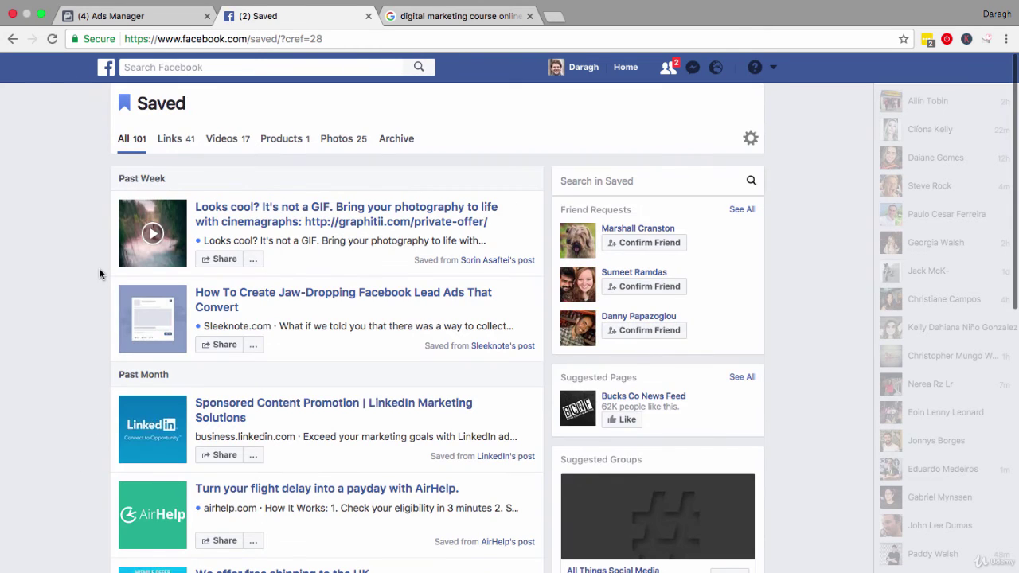
pyautogui.scroll(-2, 99, 270)
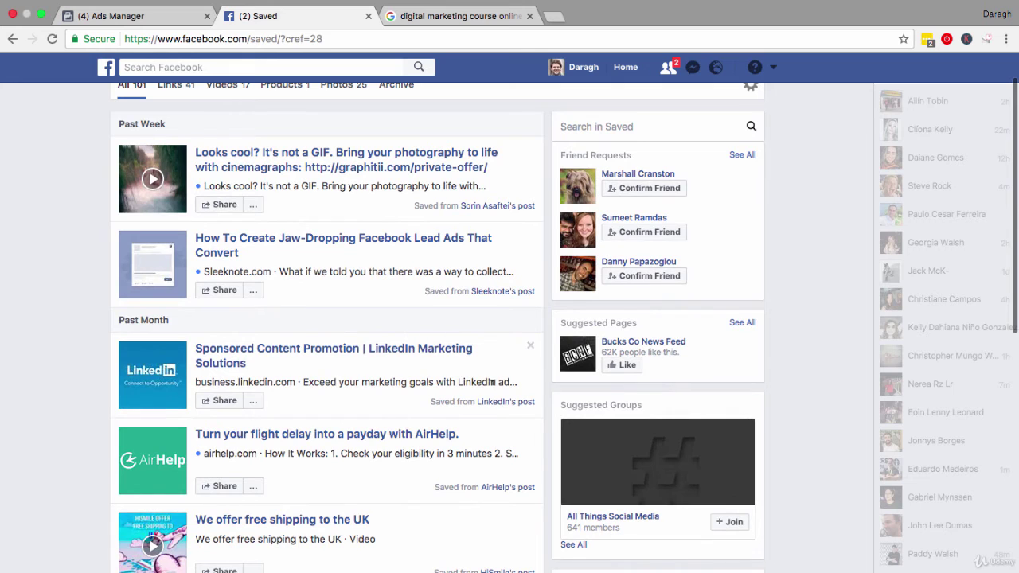
pyautogui.click(497, 405)
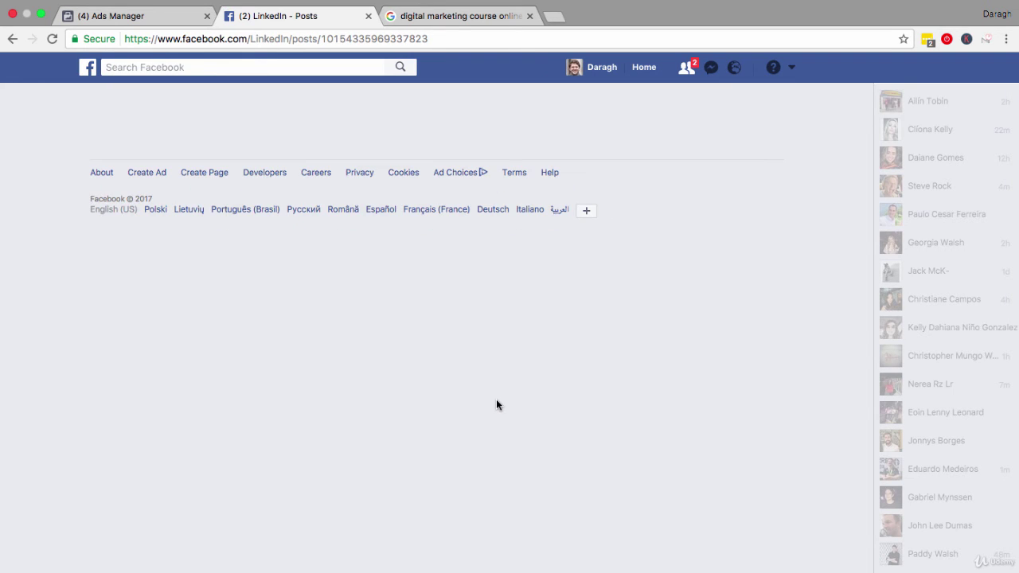
# - Read through LinkedIn's ad-credits post starting with 'Exceed', then switch to the Google results
pyautogui.scroll(-3, 451, 364)
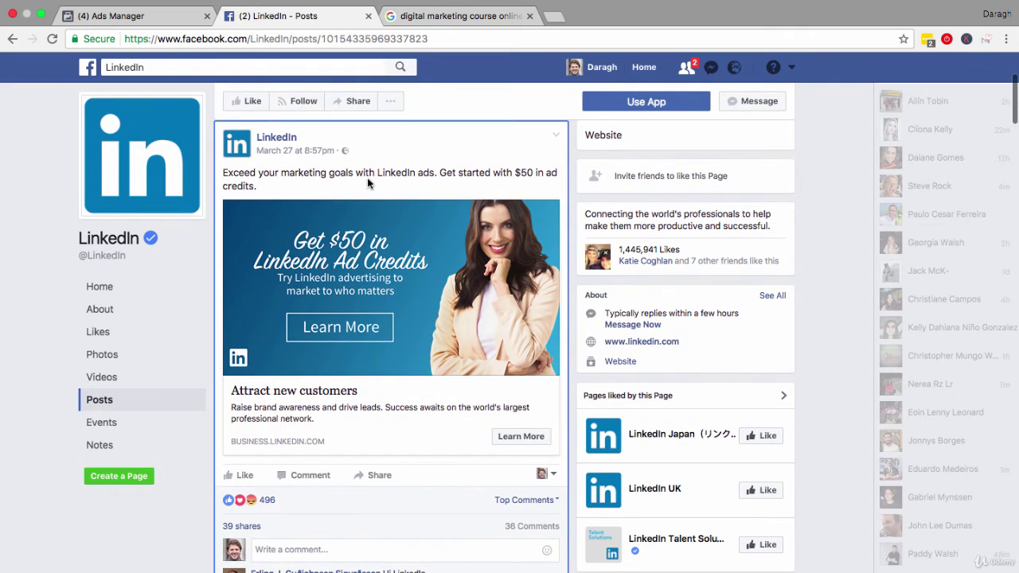
pyautogui.moveTo(224, 171); pyautogui.dragTo(260, 171)
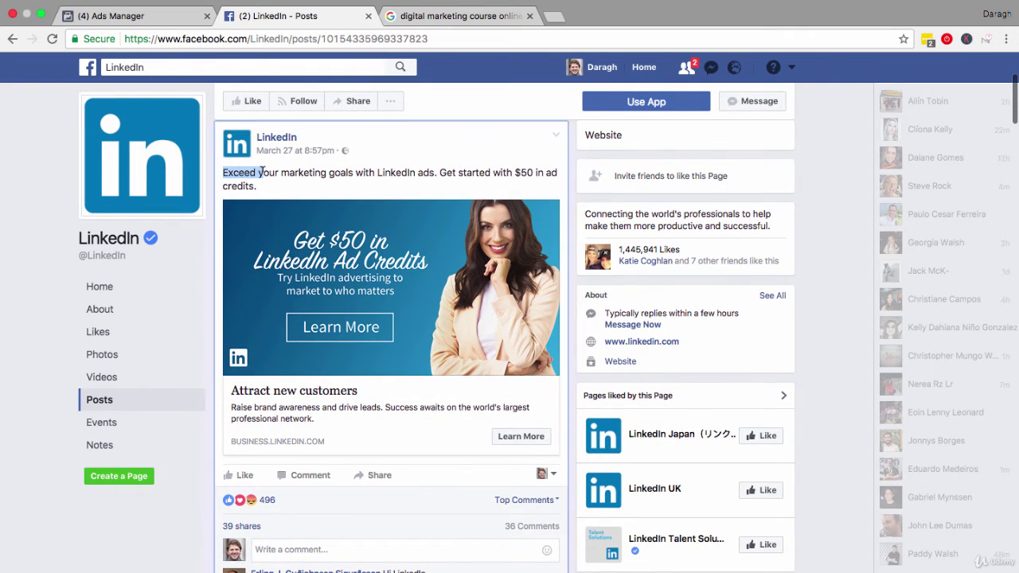
pyautogui.click(258, 171)
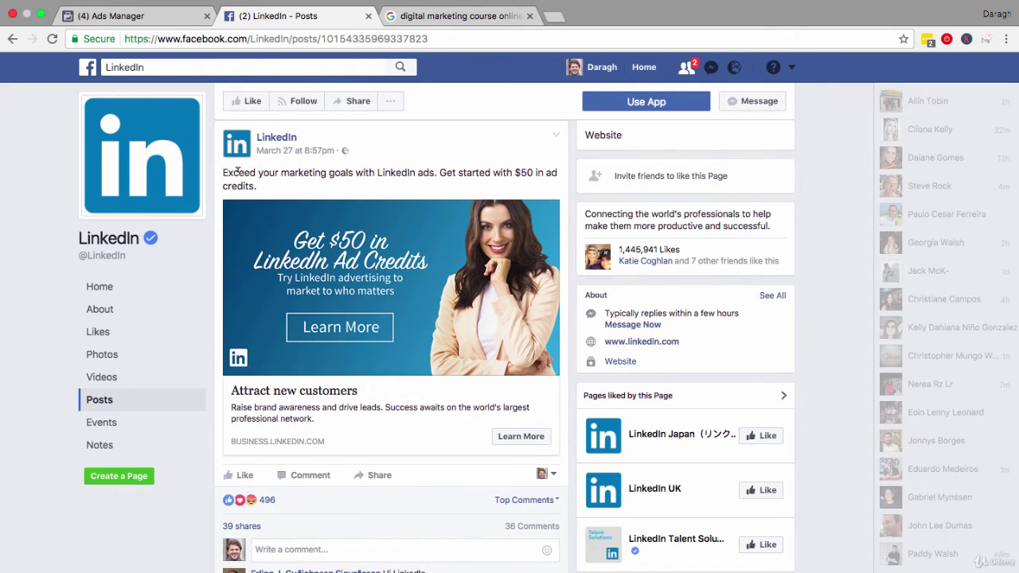
pyautogui.moveTo(436, 172); pyautogui.dragTo(492, 172)
pyautogui.scroll(-1, 302, 183)
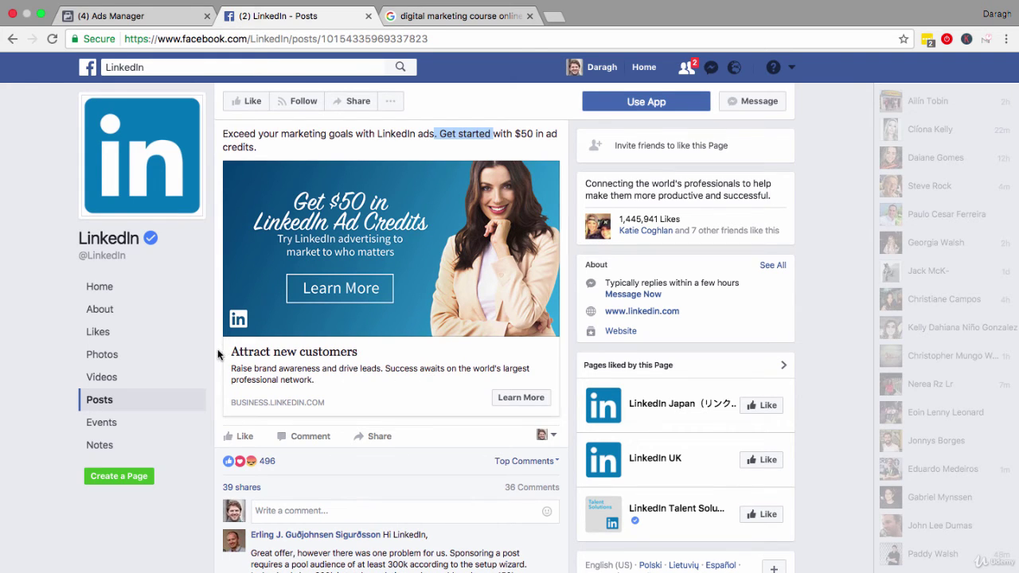
pyautogui.click(13, 342)
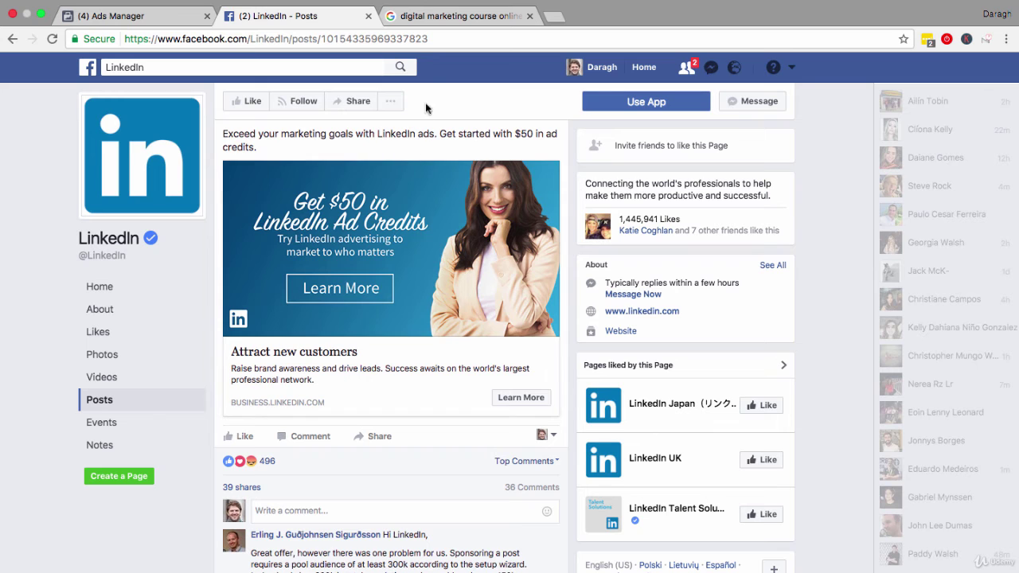
pyautogui.click(444, 19)
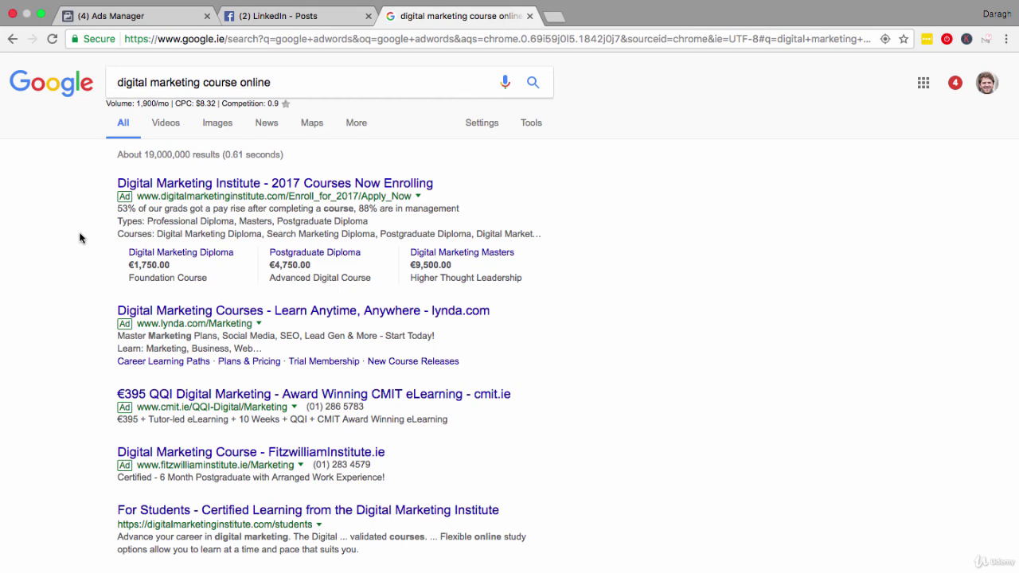
# - Rerun 'digital marketing course online' and highlight the '53% of grads' and '88% in management' ad claims
pyautogui.click(184, 82)
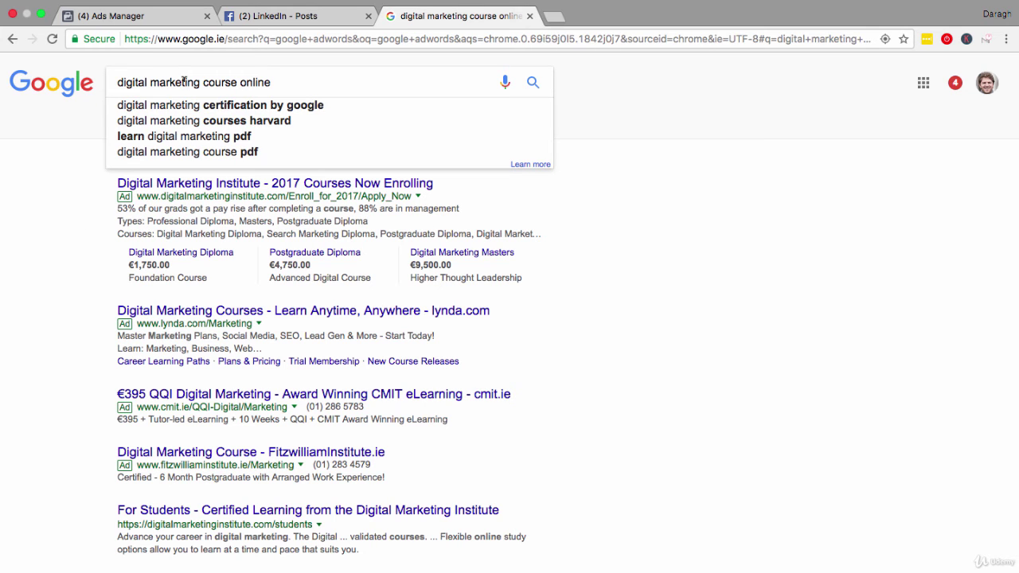
pyautogui.click(534, 82)
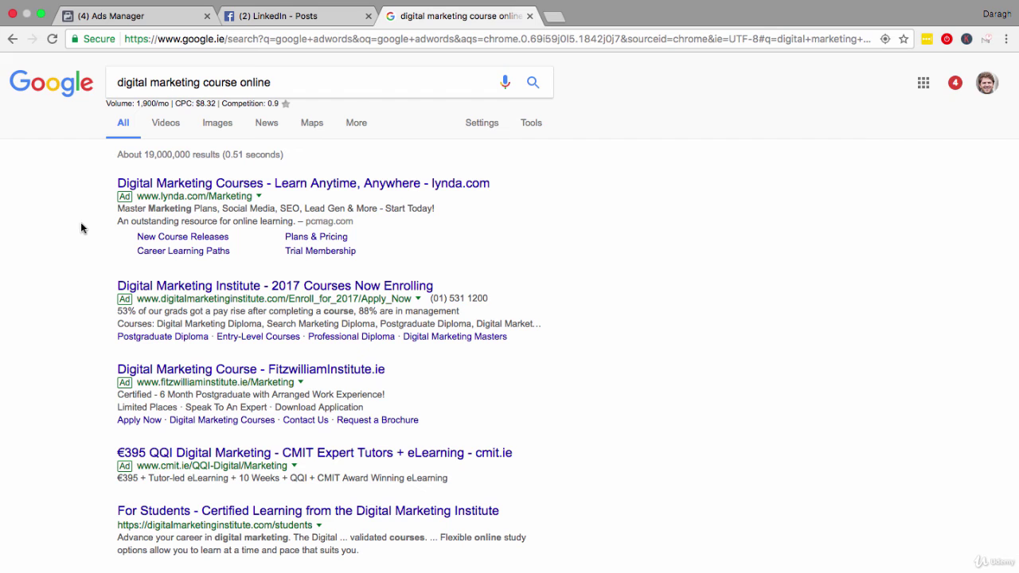
pyautogui.scroll(-1, 81, 229)
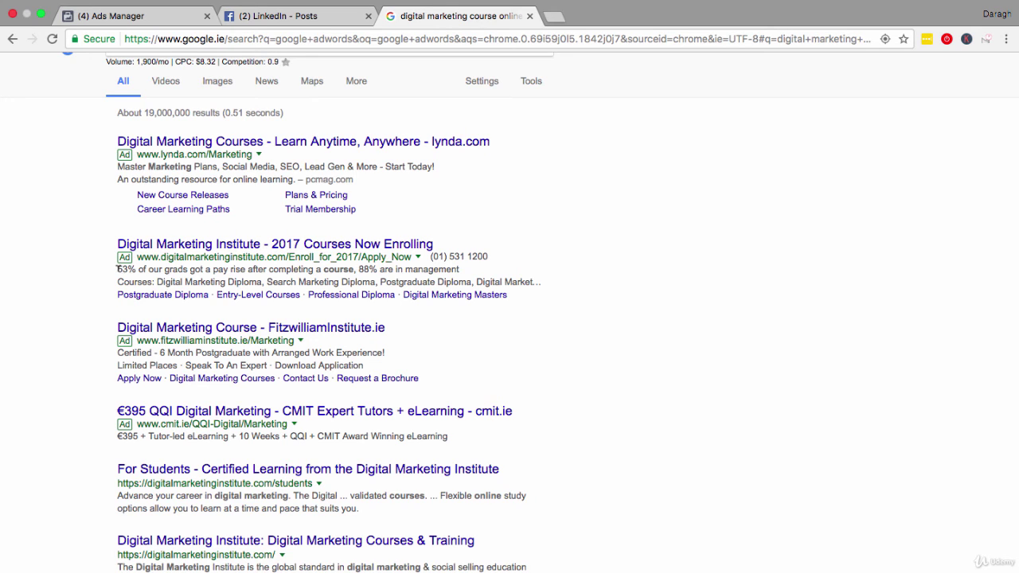
pyautogui.moveTo(118, 269); pyautogui.dragTo(352, 269)
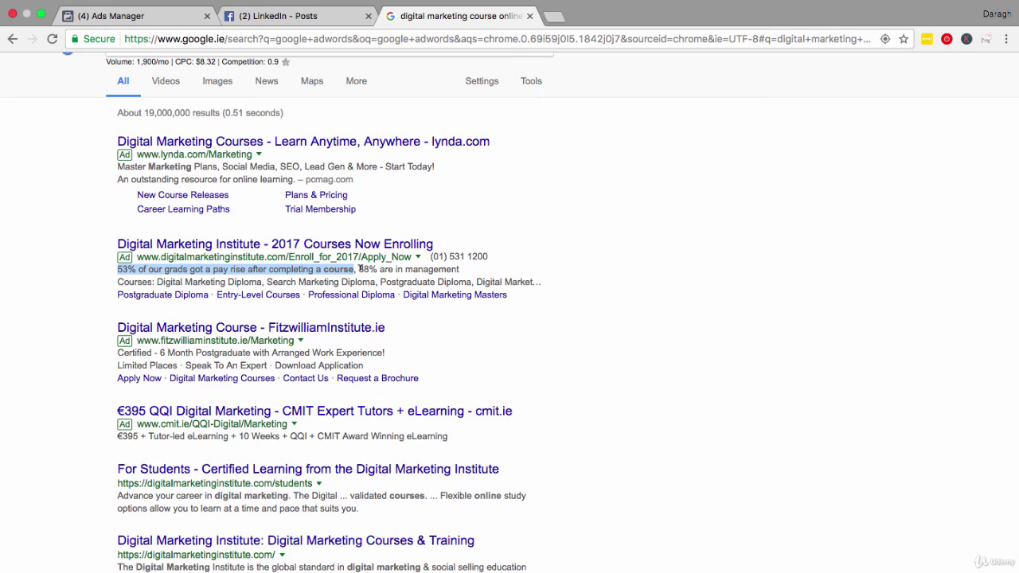
pyautogui.moveTo(360, 269); pyautogui.dragTo(460, 269)
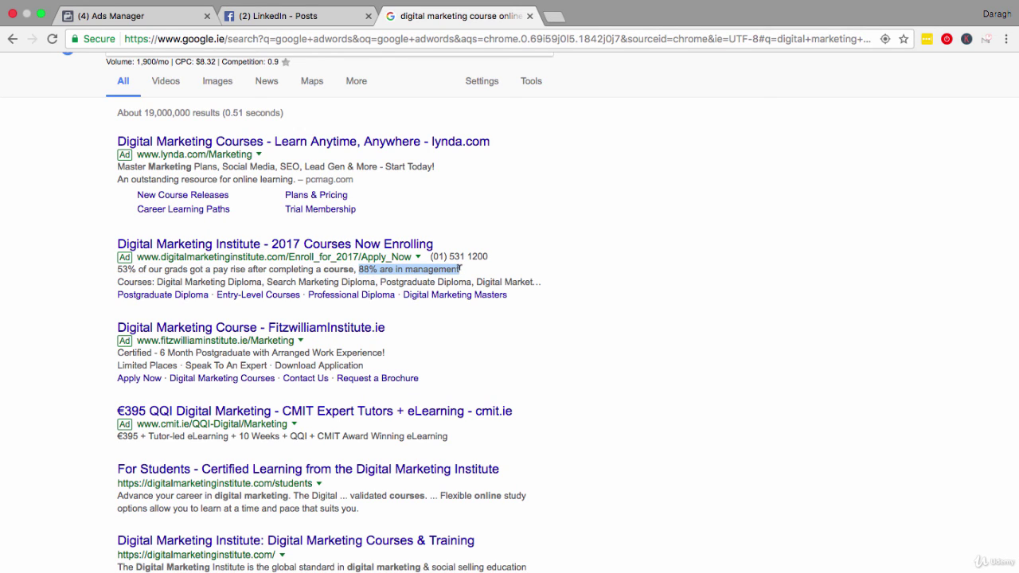
pyautogui.click(86, 296)
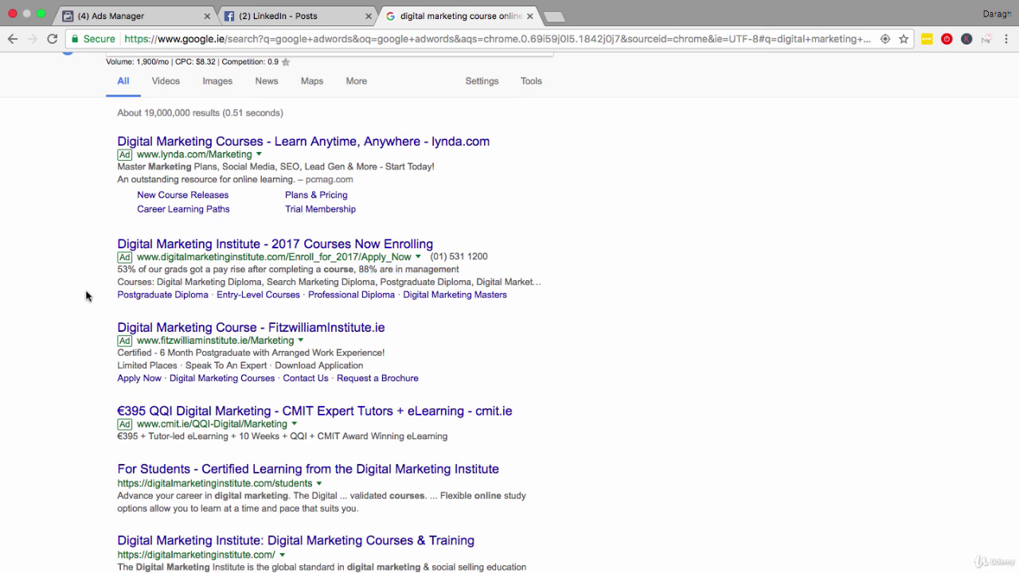
# - Scroll the results, then return to the Ads Manager ad form
pyautogui.scroll(-2, 86, 296)
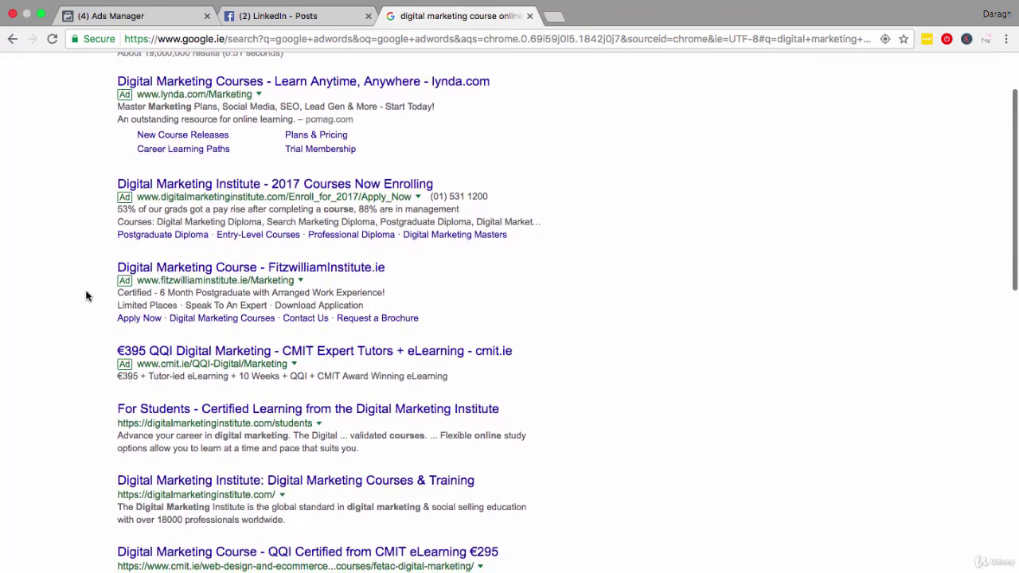
pyautogui.scroll(3, 86, 297)
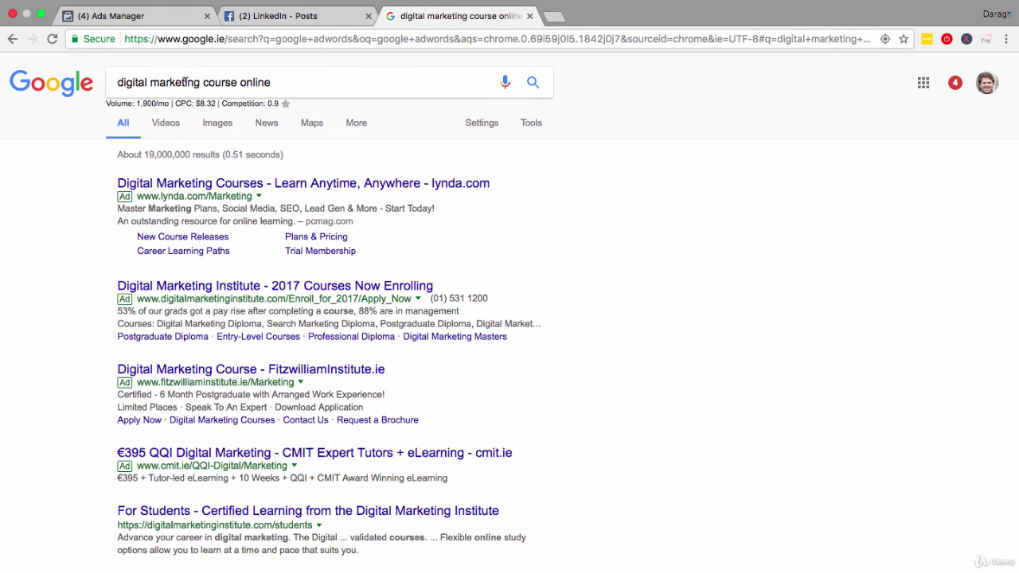
pyautogui.click(182, 20)
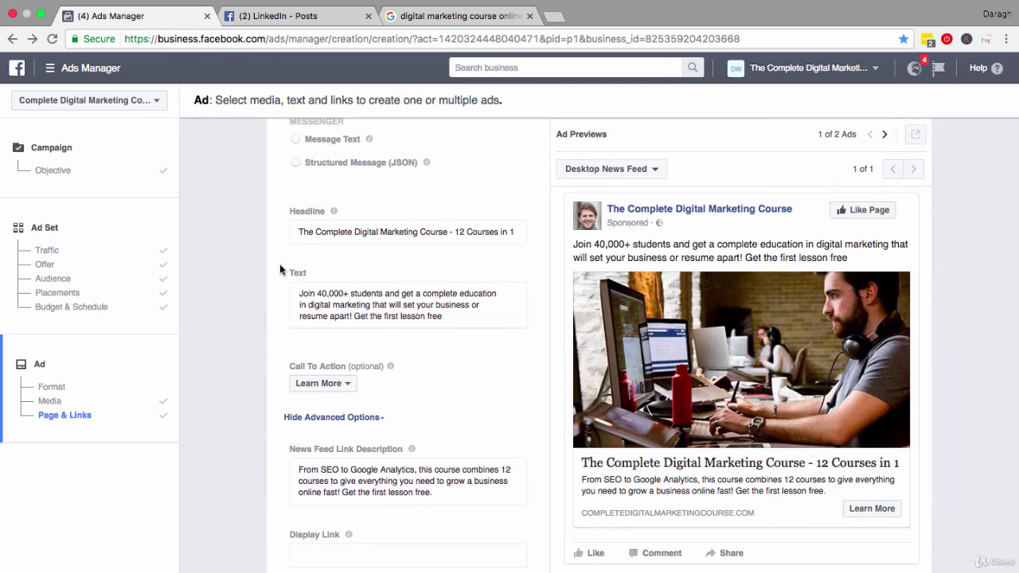
pyautogui.scroll(1, 279, 270)
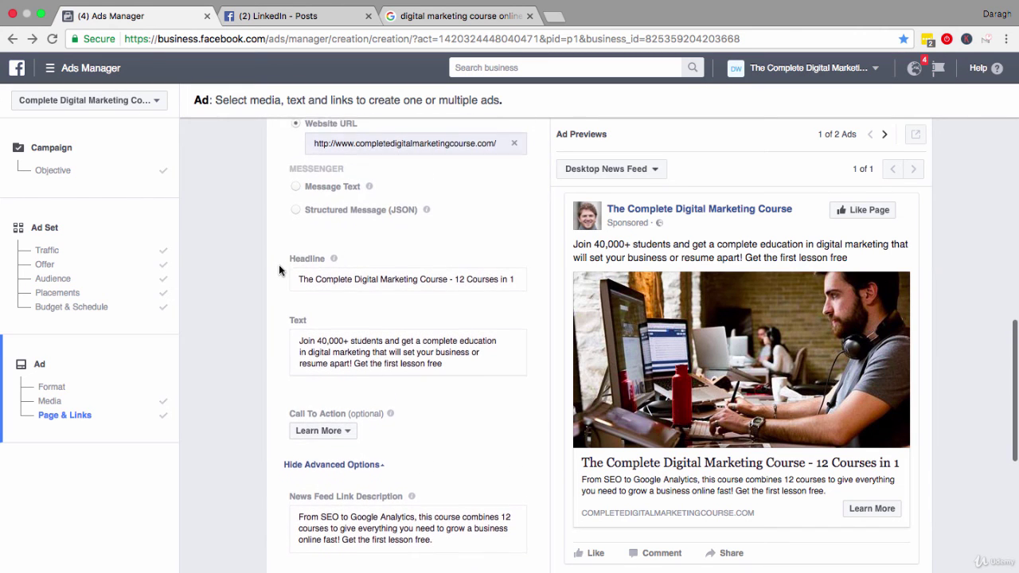
pyautogui.click(335, 276)
pyautogui.click(353, 338)
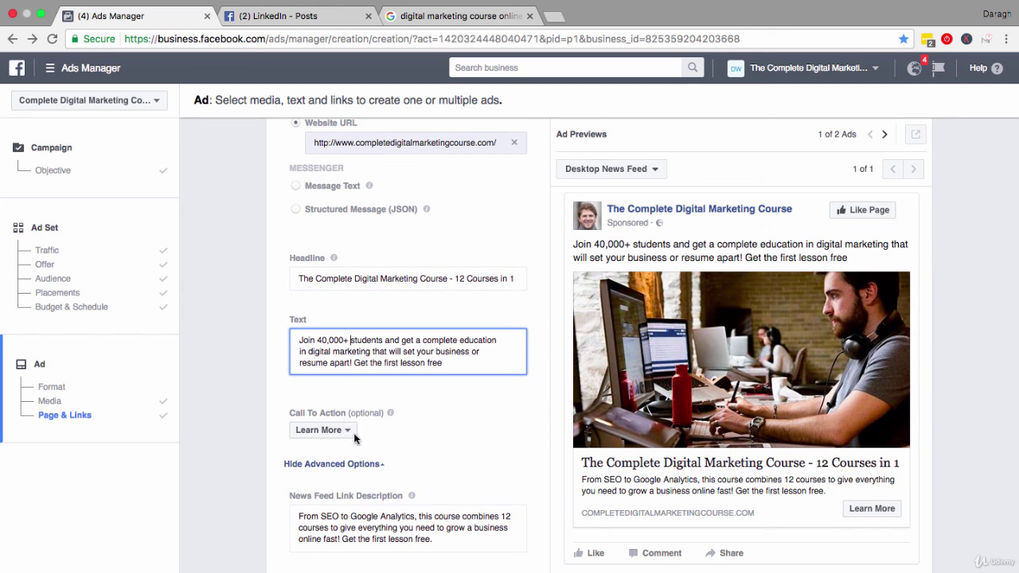